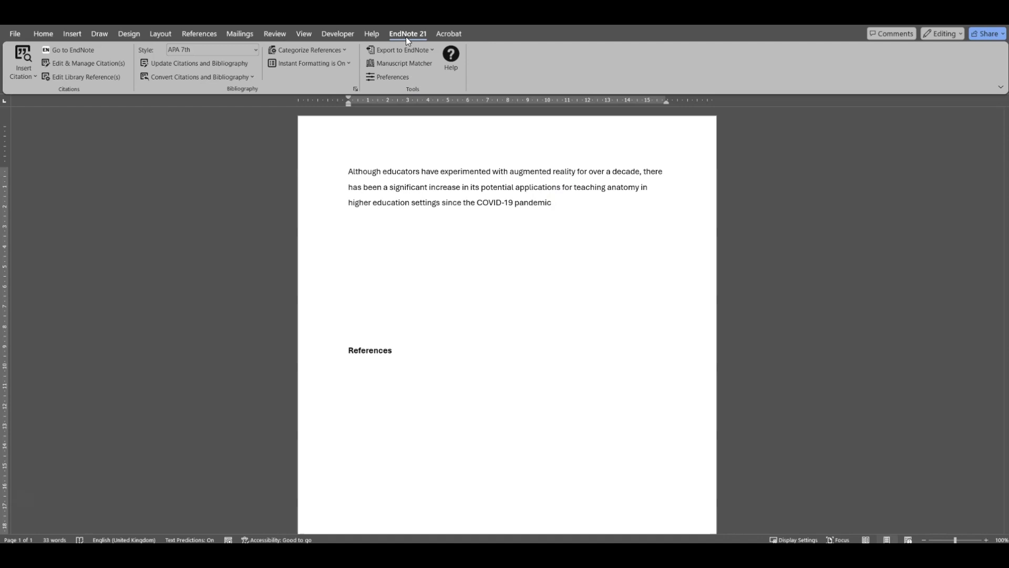
Set the bibliography output style to LeedsUniHarvard, chosen from the full list of EndNote styles
left_click(255, 51)
left_click(254, 52)
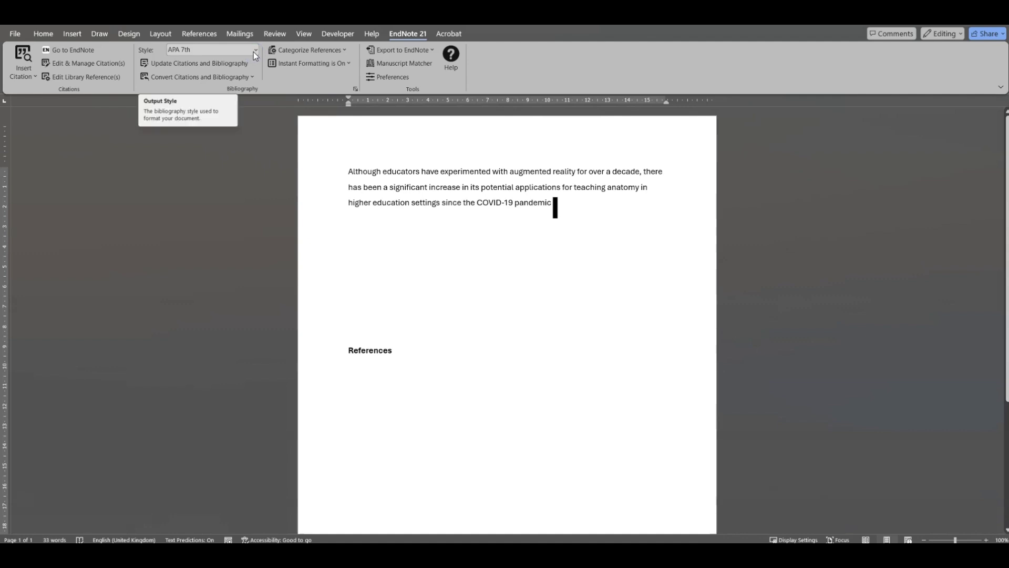
left_click(255, 52)
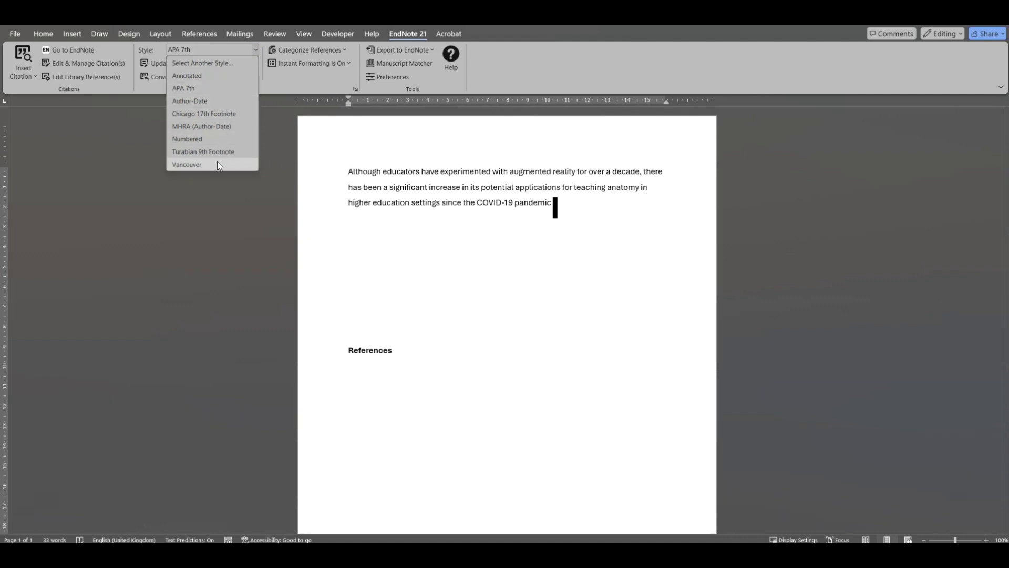
left_click(227, 63)
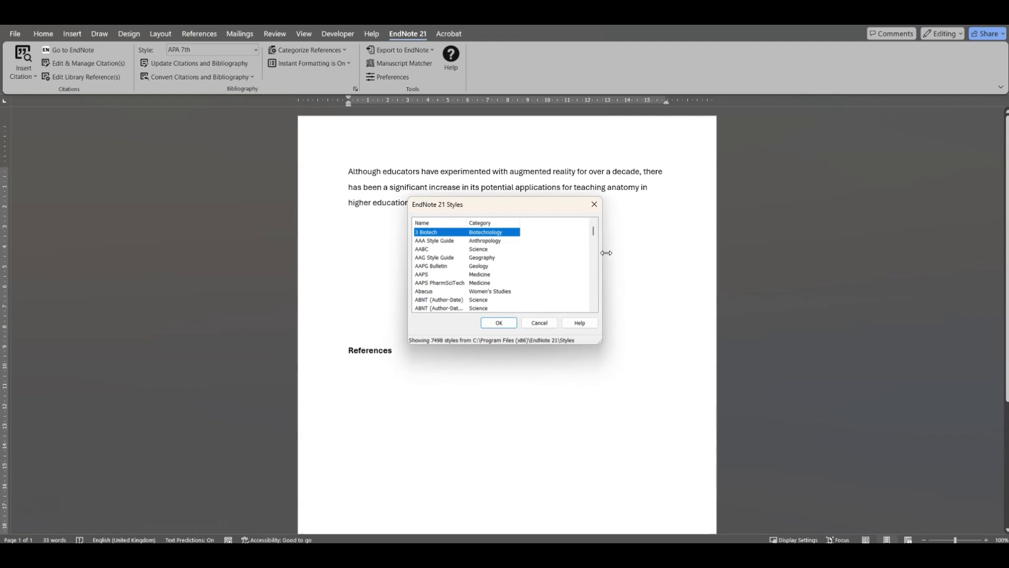
key("l")
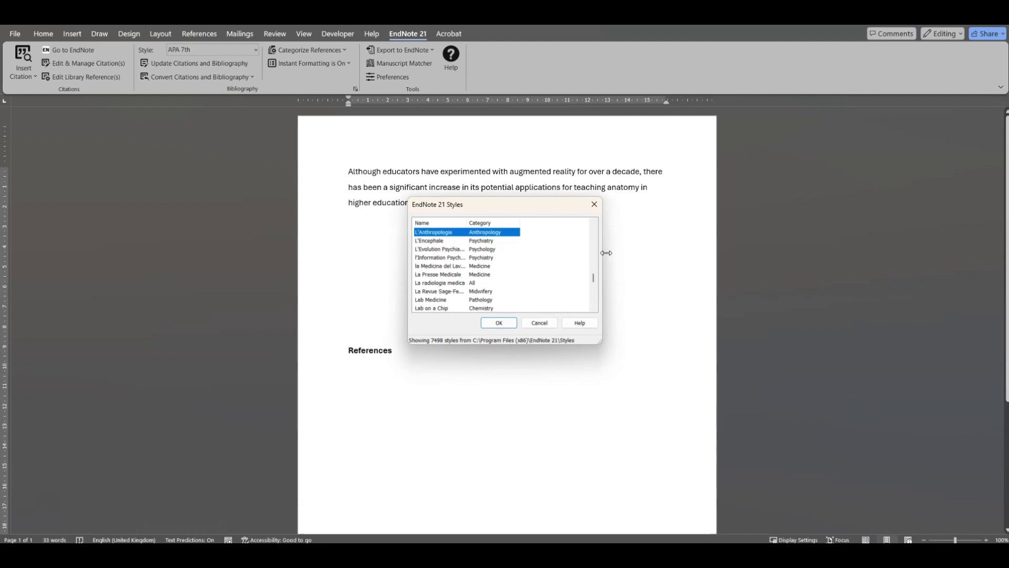
scroll(532, 282, "down", 1)
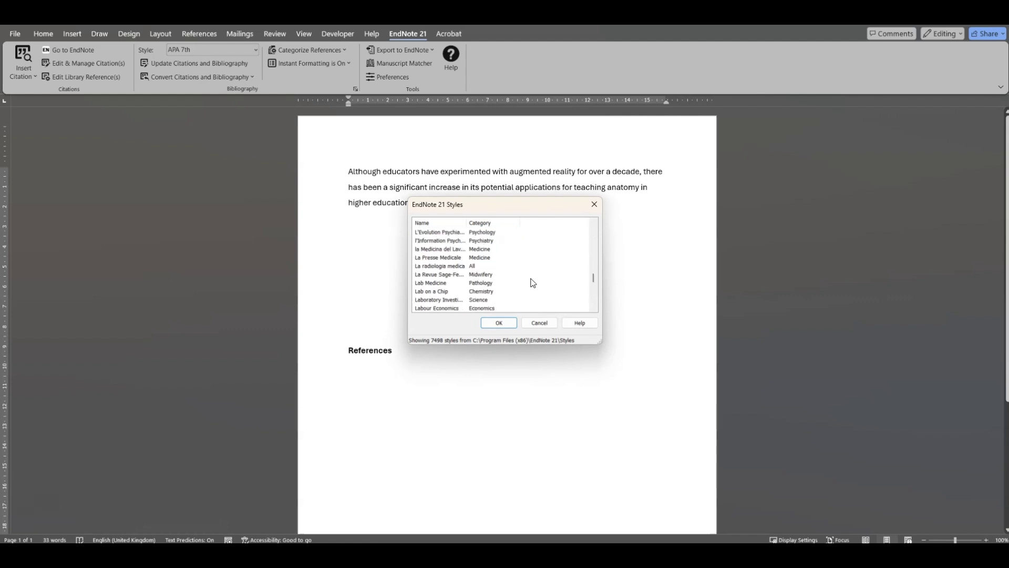
scroll(532, 282, "down", 2)
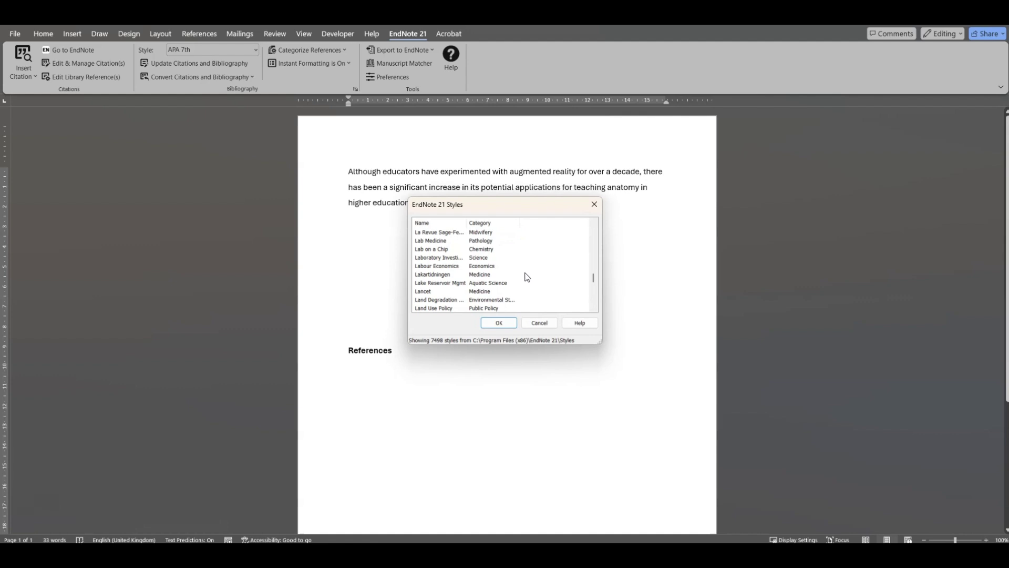
scroll(527, 277, "down", 3)
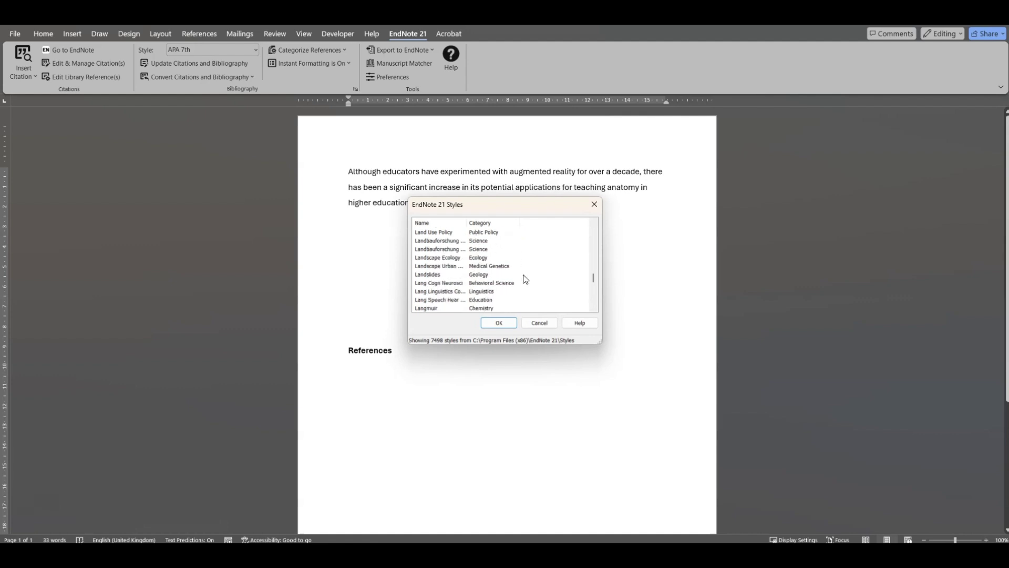
scroll(525, 279, "down", 3)
scroll(523, 279, "down", 1)
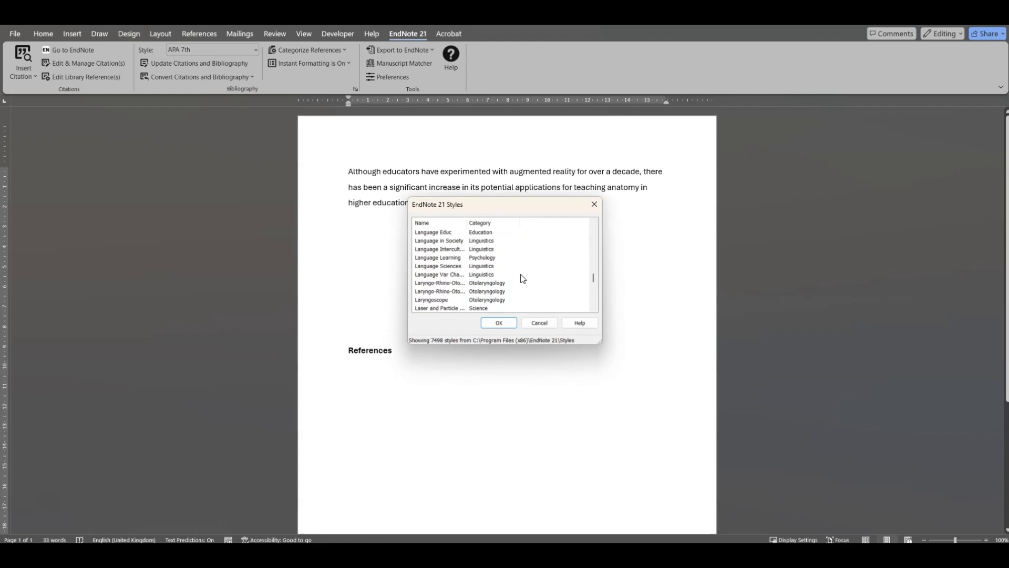
scroll(521, 274, "down", 4)
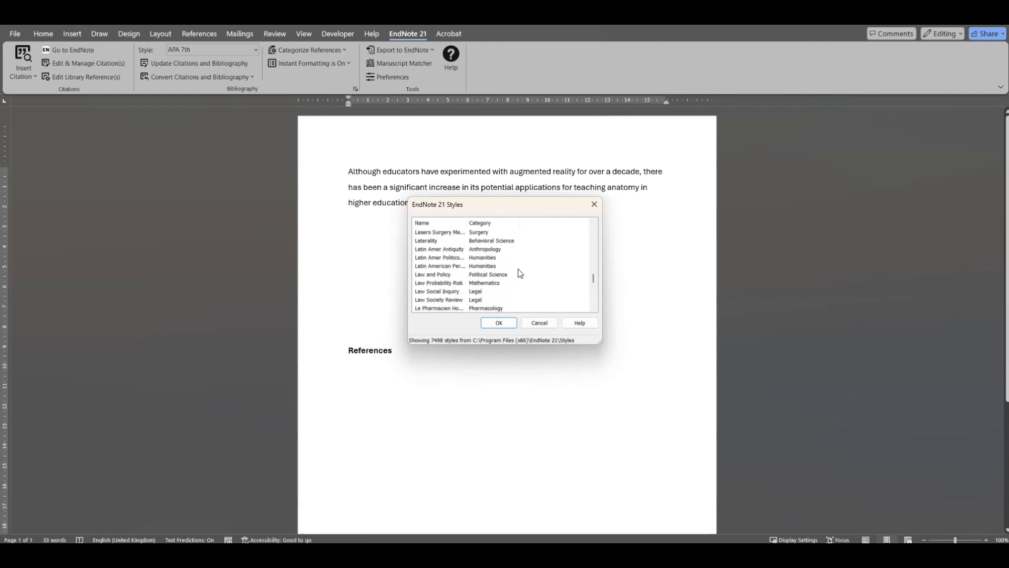
scroll(520, 272, "down", 3)
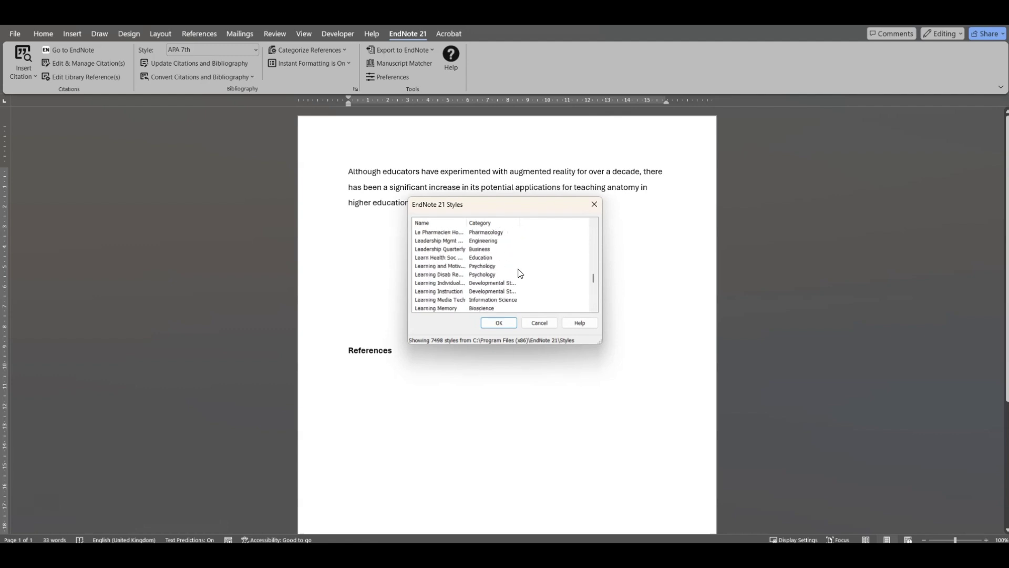
scroll(520, 272, "down", 2)
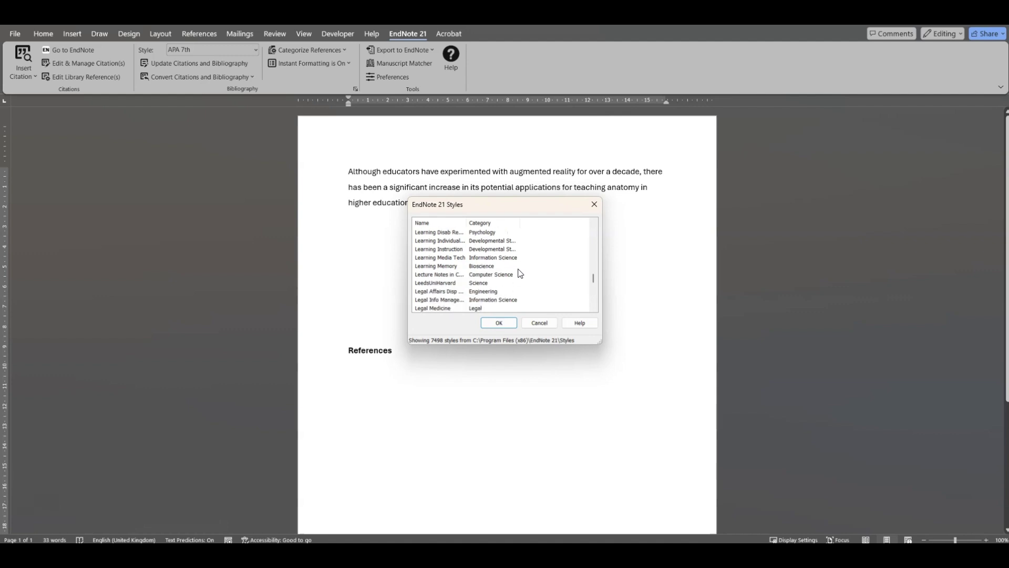
scroll(520, 273, "down", 1)
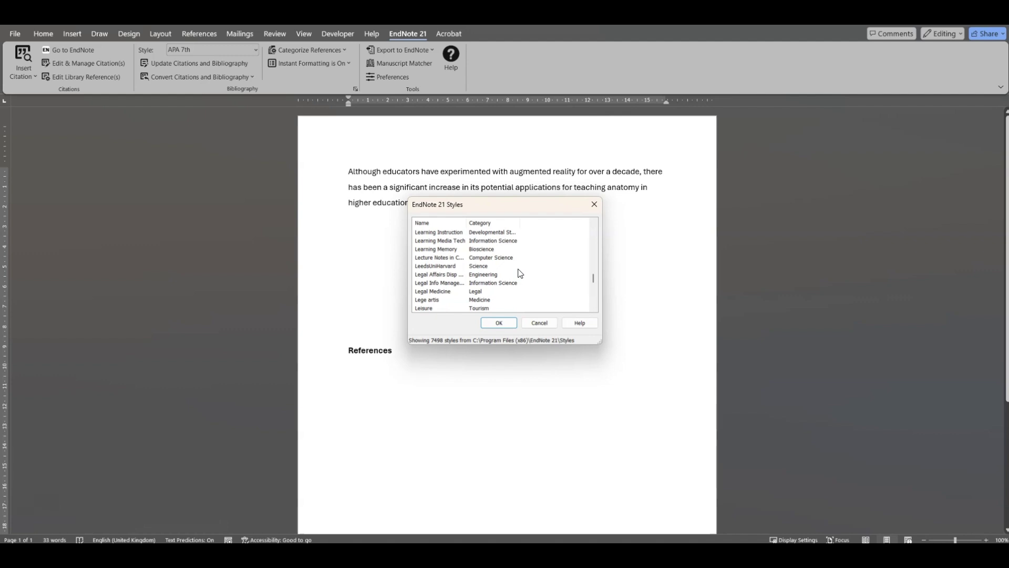
left_click(496, 267)
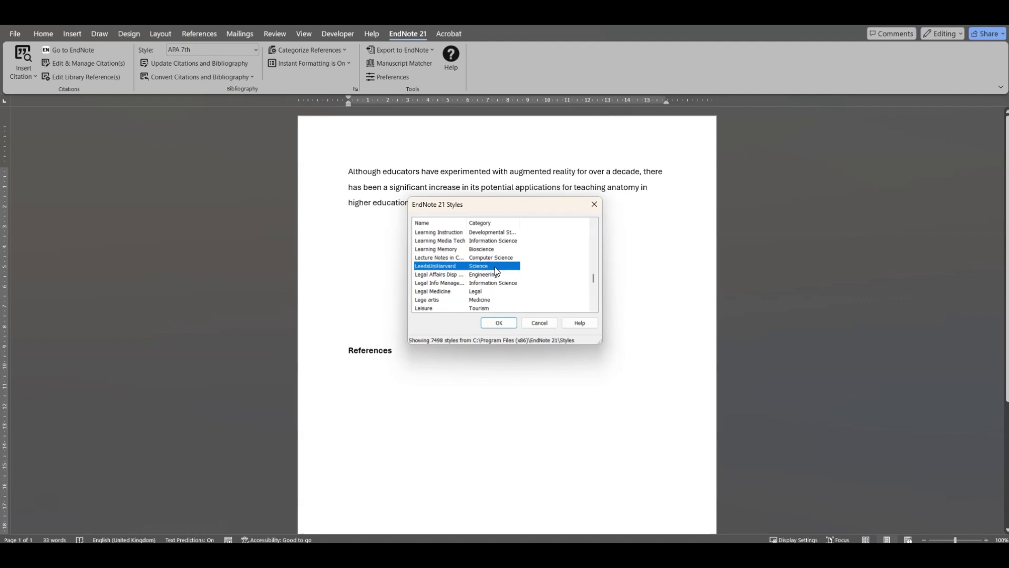
left_click(499, 323)
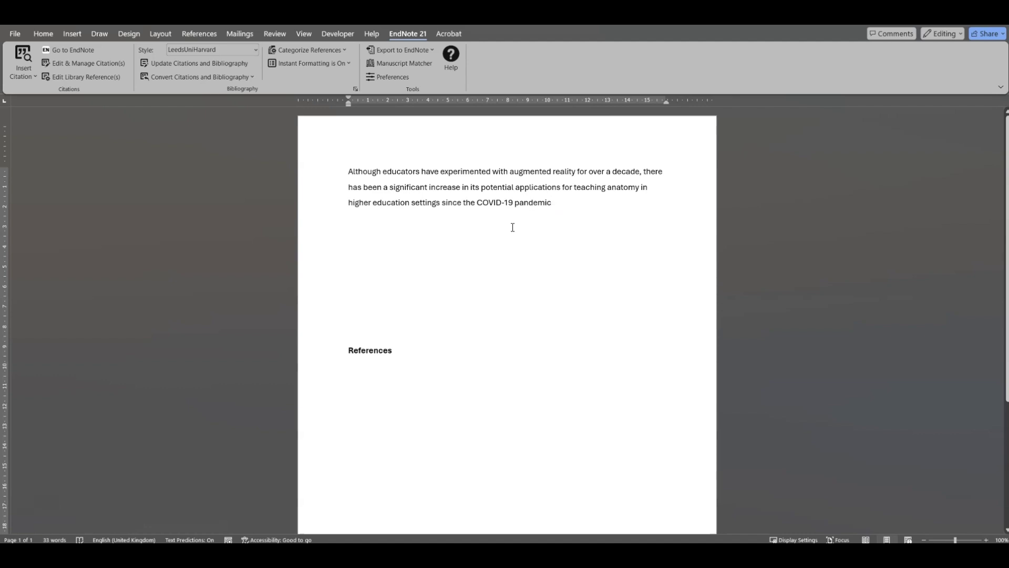
Start a citation after "pandemic" at the end of the paragraph and search the reference library by the author's surname
left_click(556, 200)
left_click(35, 77)
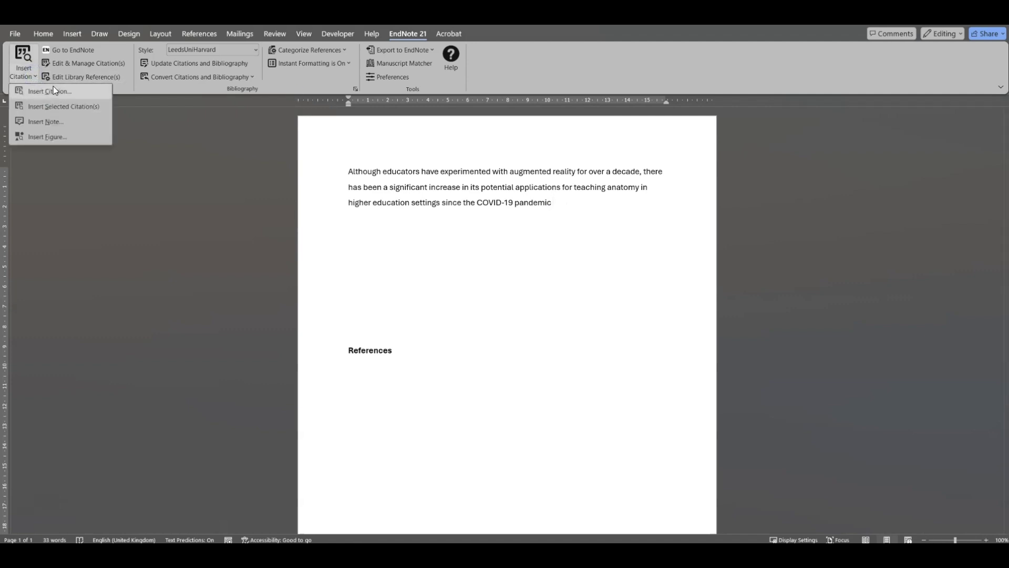
left_click(71, 91)
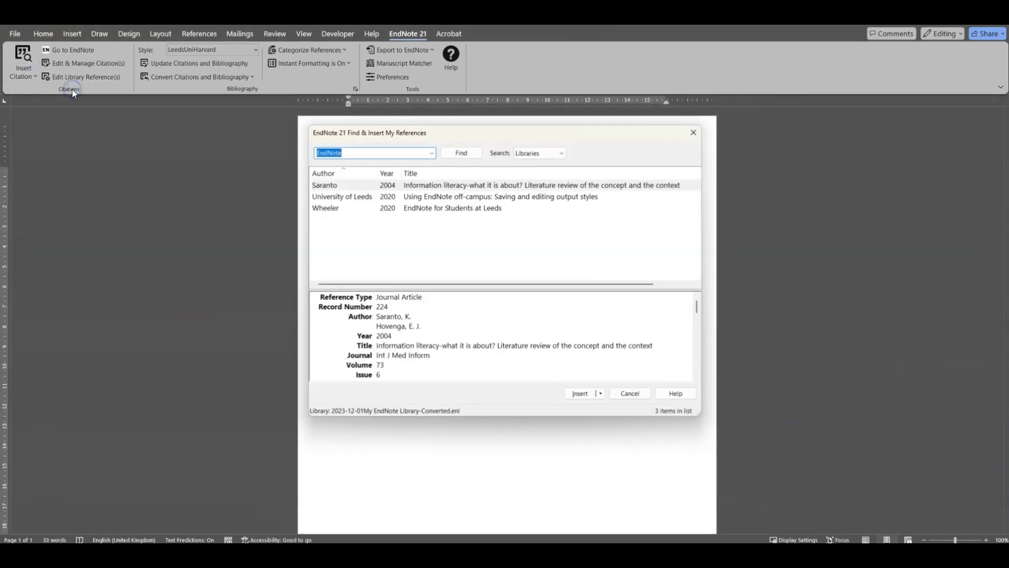
left_click(377, 154)
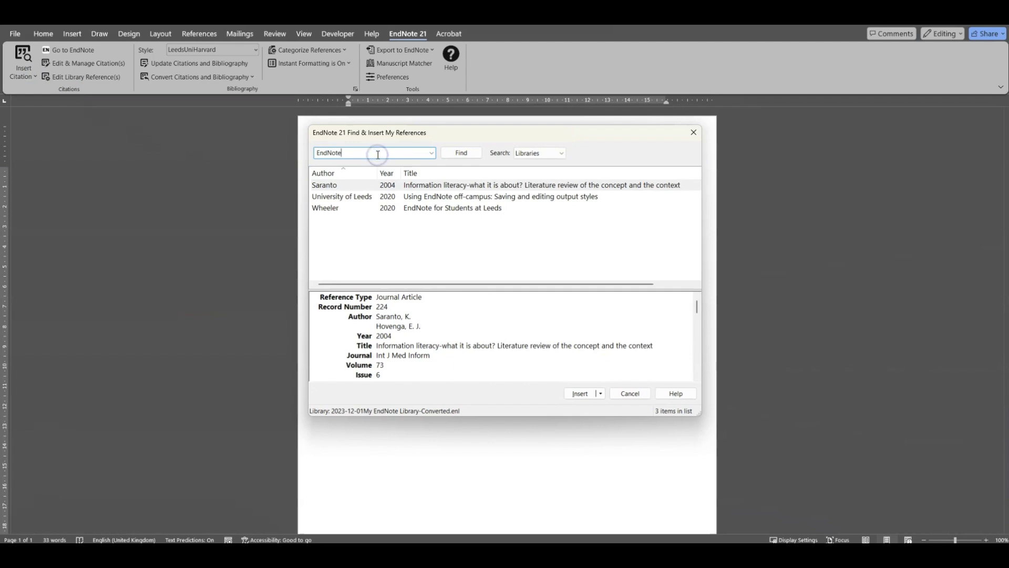
double_click(378, 154)
type("Bork")
key("Return")
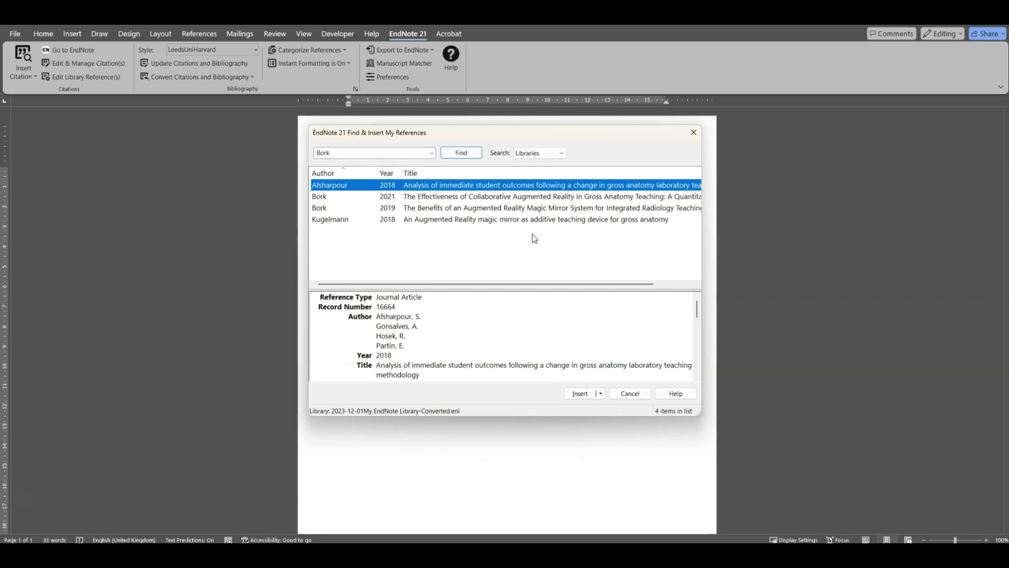
Insert the 2021 reference "The Effectiveness of Collaborative Augmented Reality in Gross Anatomy Teaching" as the citation
left_click(488, 198)
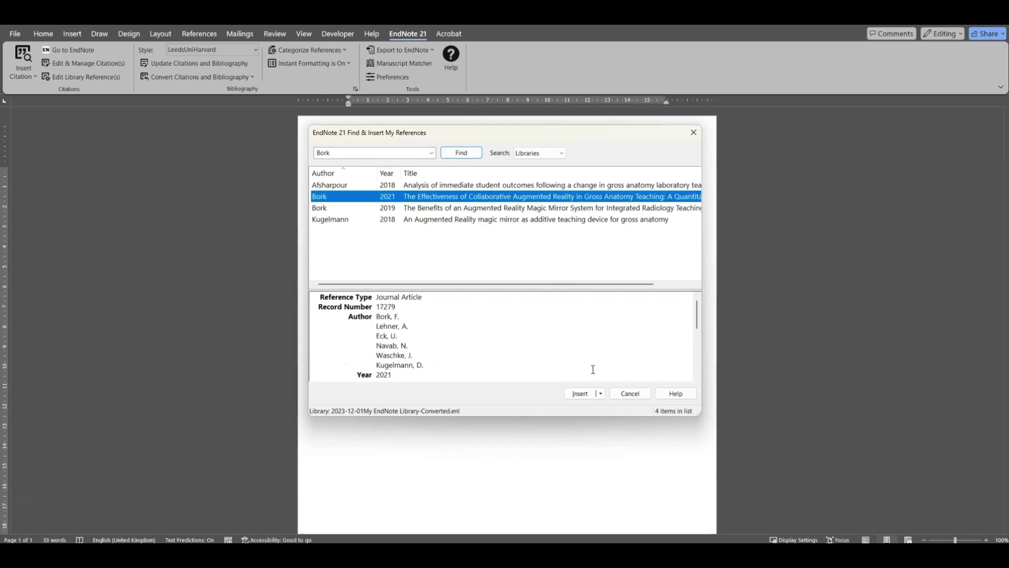
left_click(601, 395)
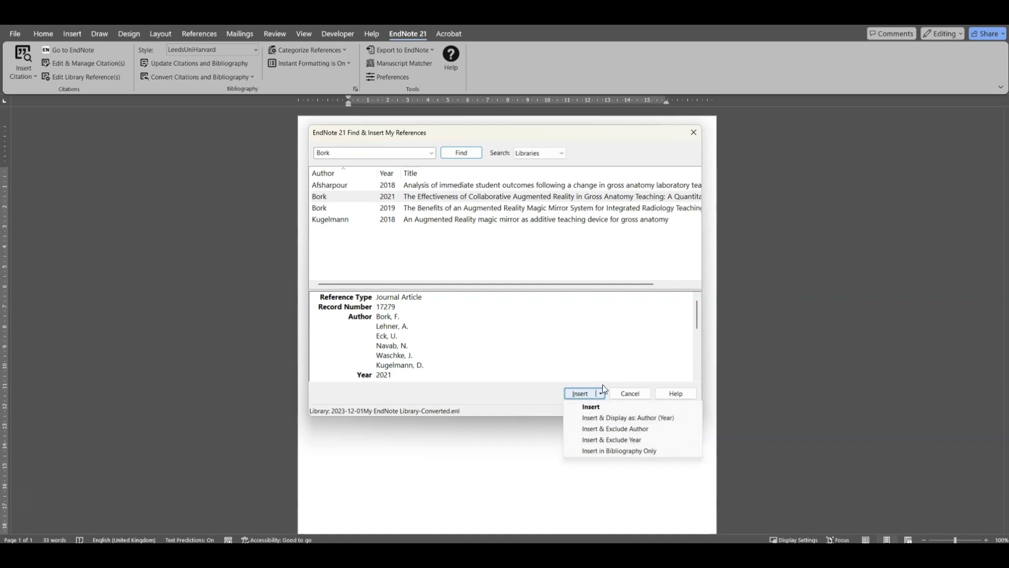
left_click(567, 393)
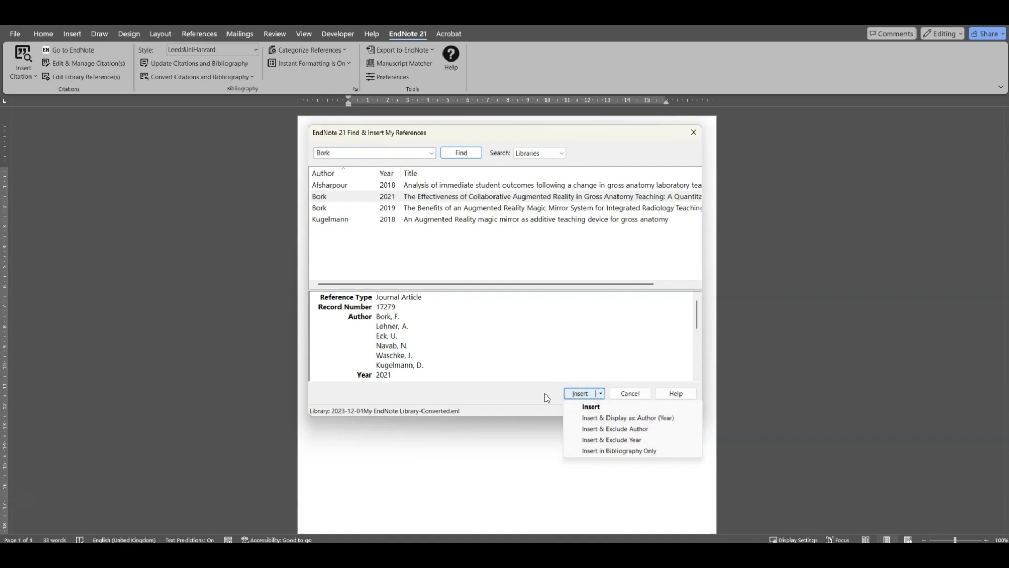
left_click(590, 396)
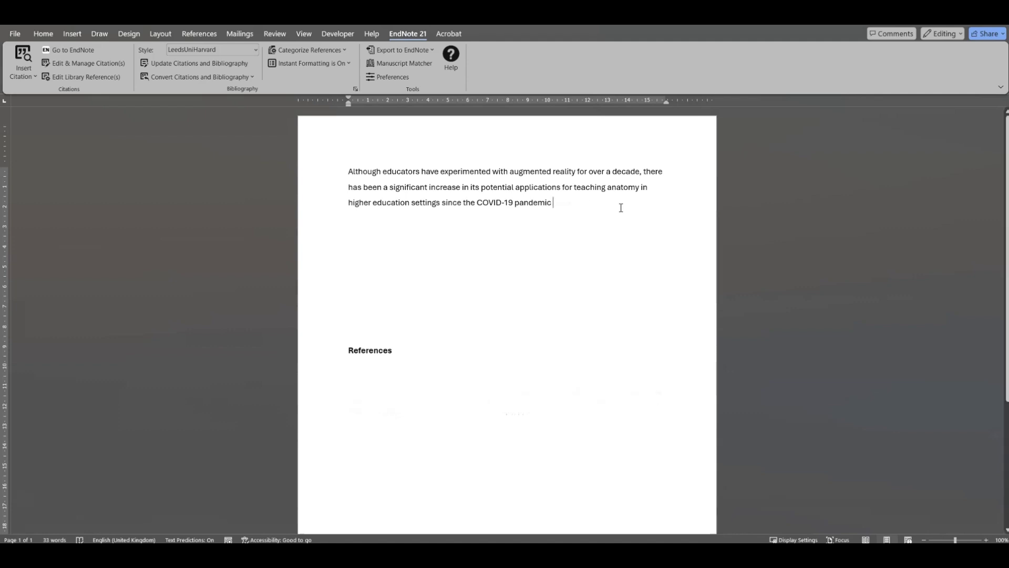
Start a citation after "pandemic" and search the library for references matching "augmented reality anatomy"
left_click(558, 202)
left_click(36, 77)
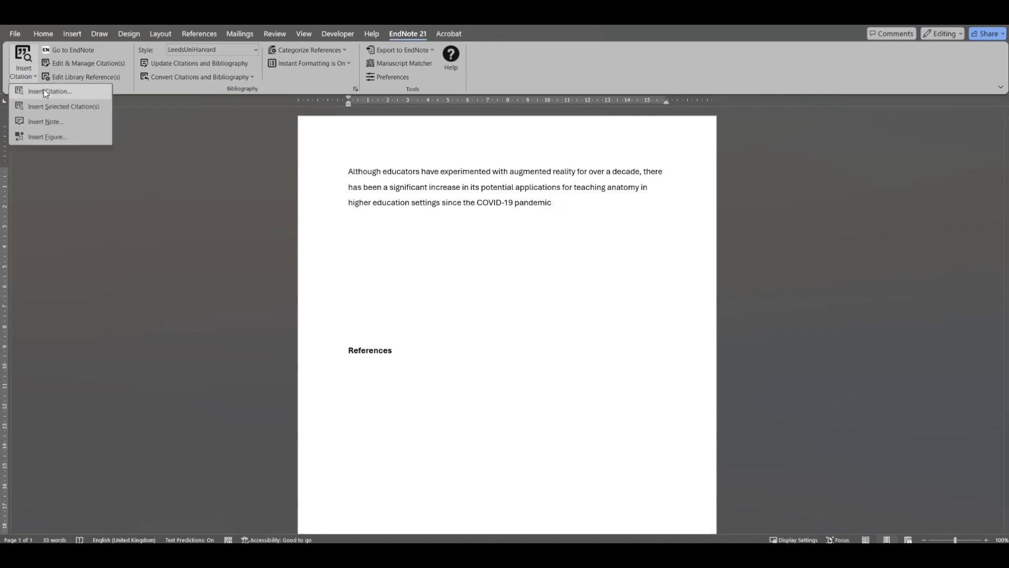
left_click(53, 91)
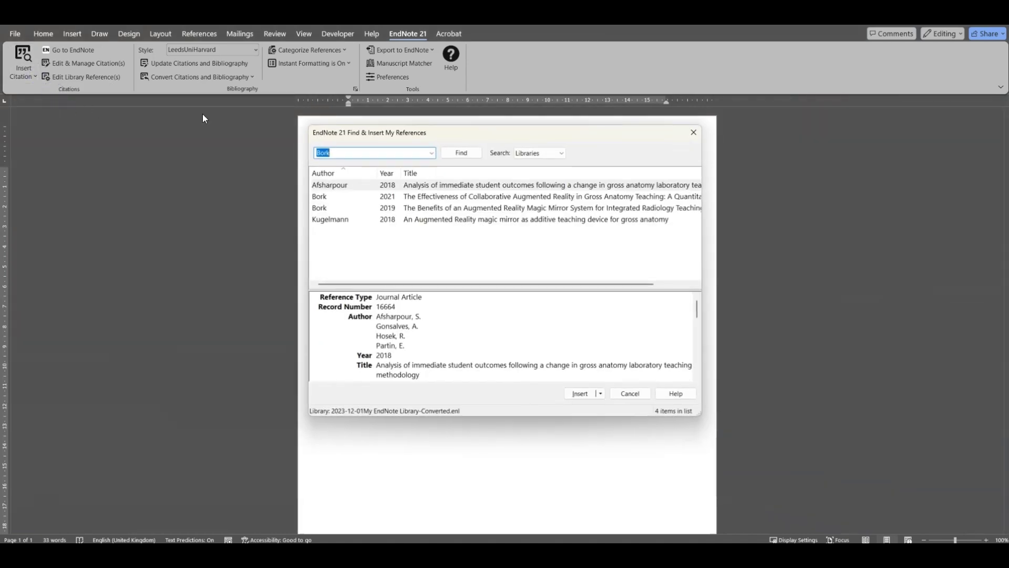
left_click(363, 151)
double_click(361, 153)
type("augmented reality anatomy")
left_click(474, 154)
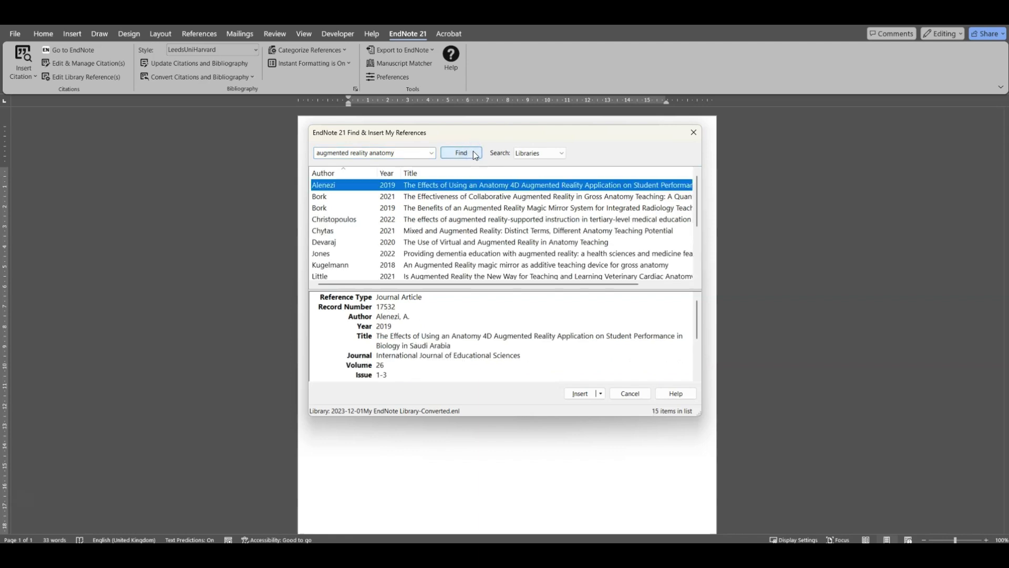
Insert the collaborative gross anatomy, reality-supported instruction, veterinary cardiac, neuroanatomy techniques and "Augmented reality for teaching anatomy" references as one grouped citation
left_click(478, 198)
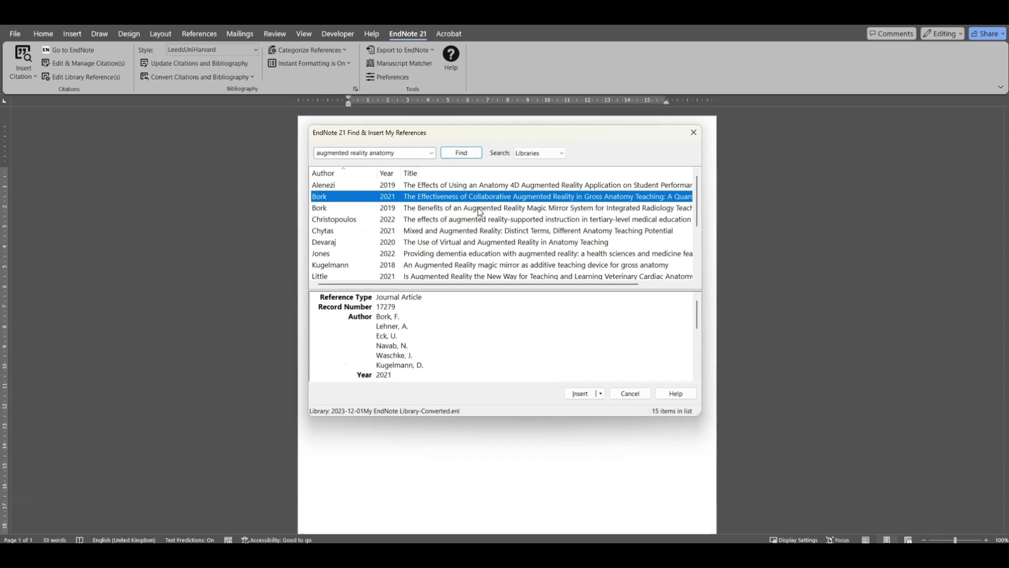
left_click(480, 221, "ctrl")
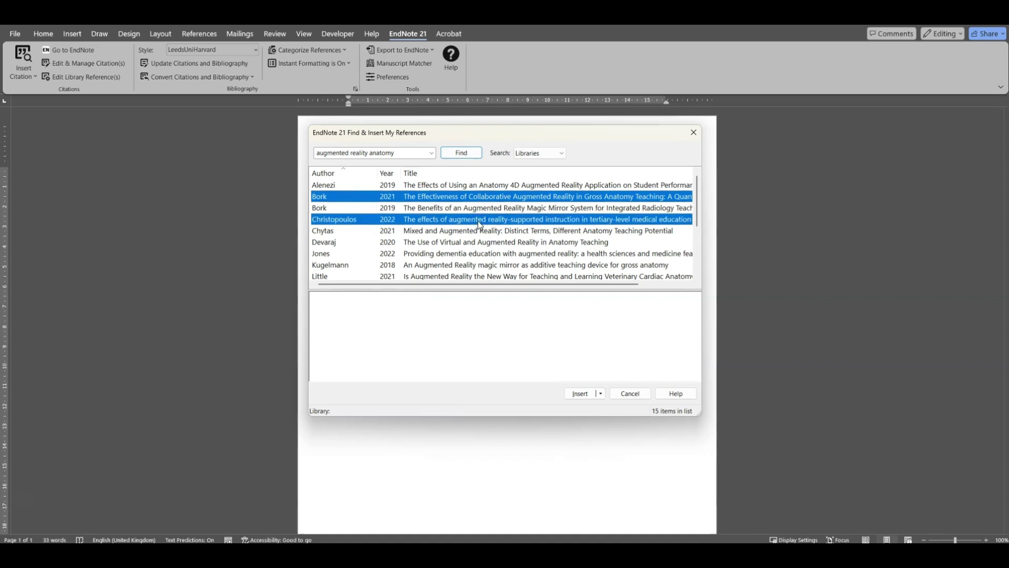
left_click(484, 275, "ctrl")
scroll(523, 239, "down", 2)
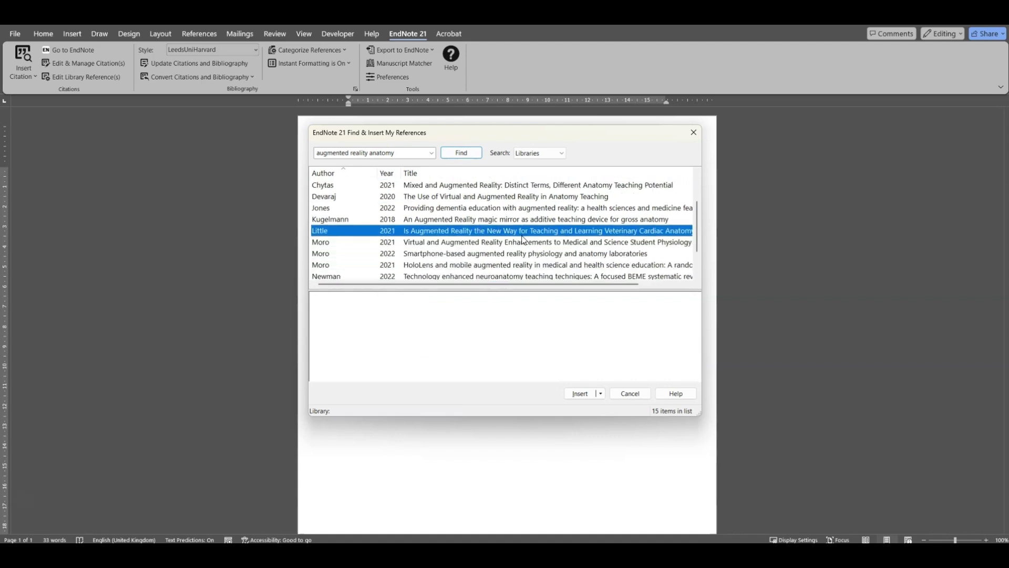
left_click(514, 276, "ctrl")
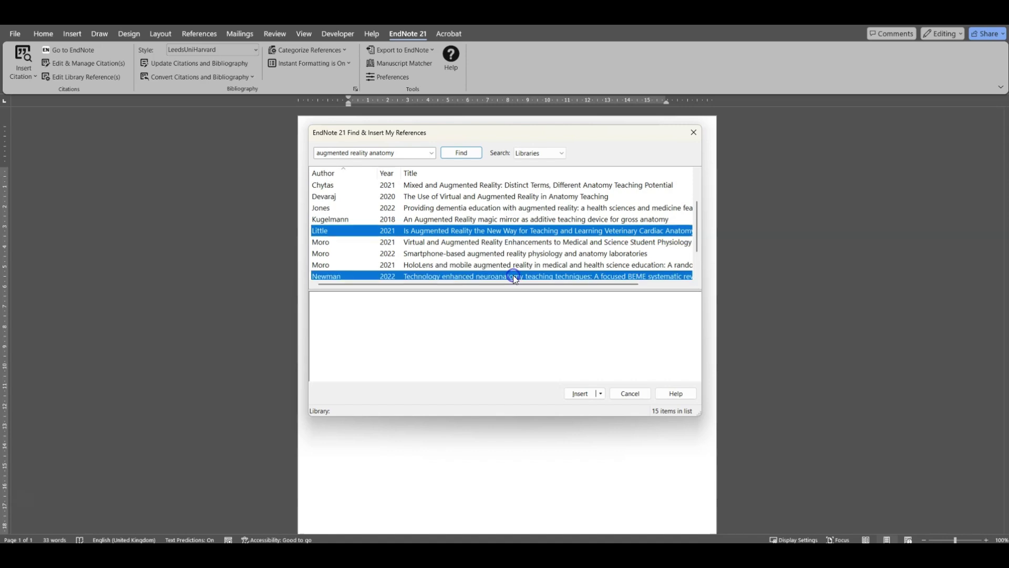
scroll(522, 246, "down", 1)
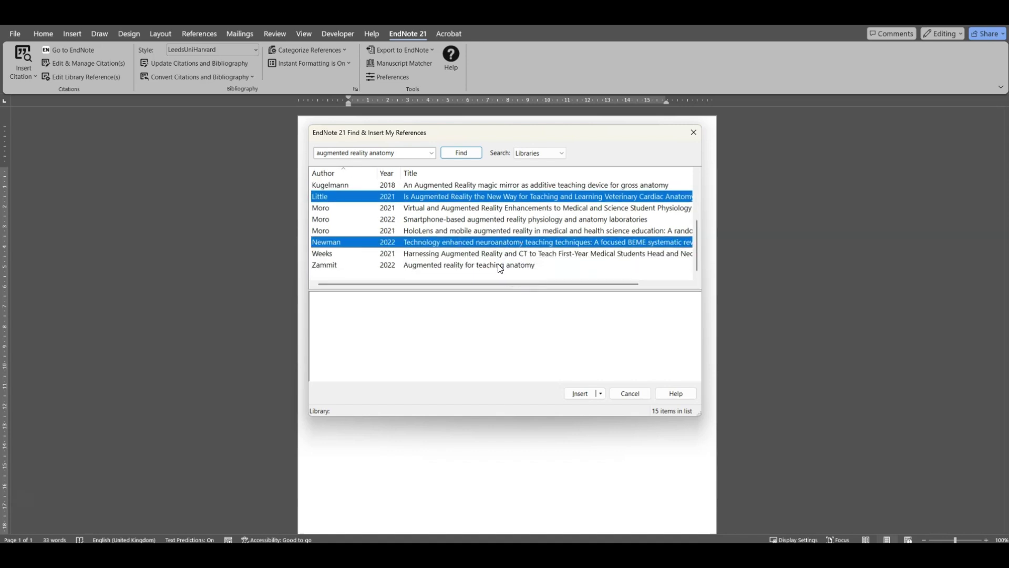
left_click(499, 265, "ctrl")
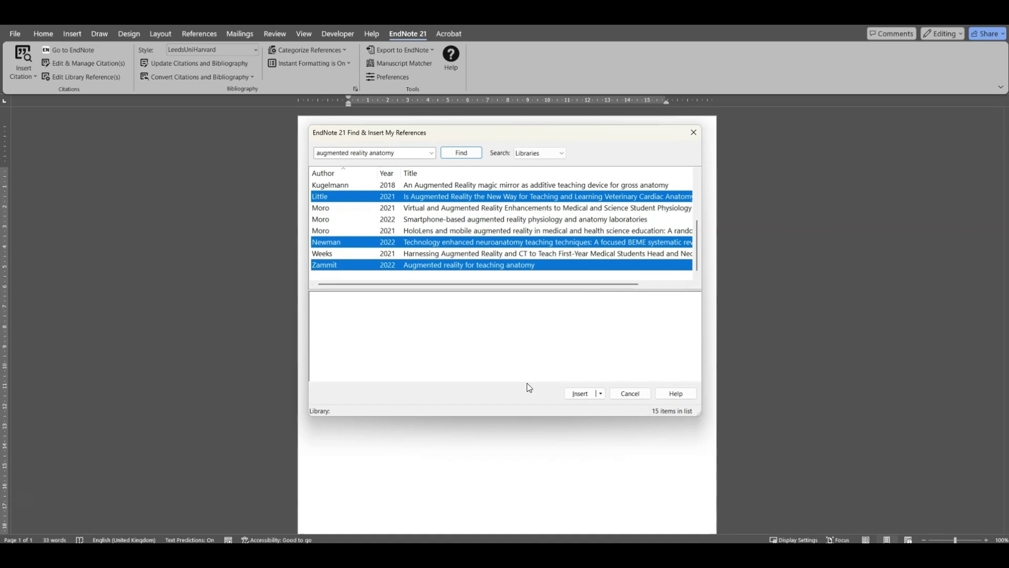
left_click(588, 395)
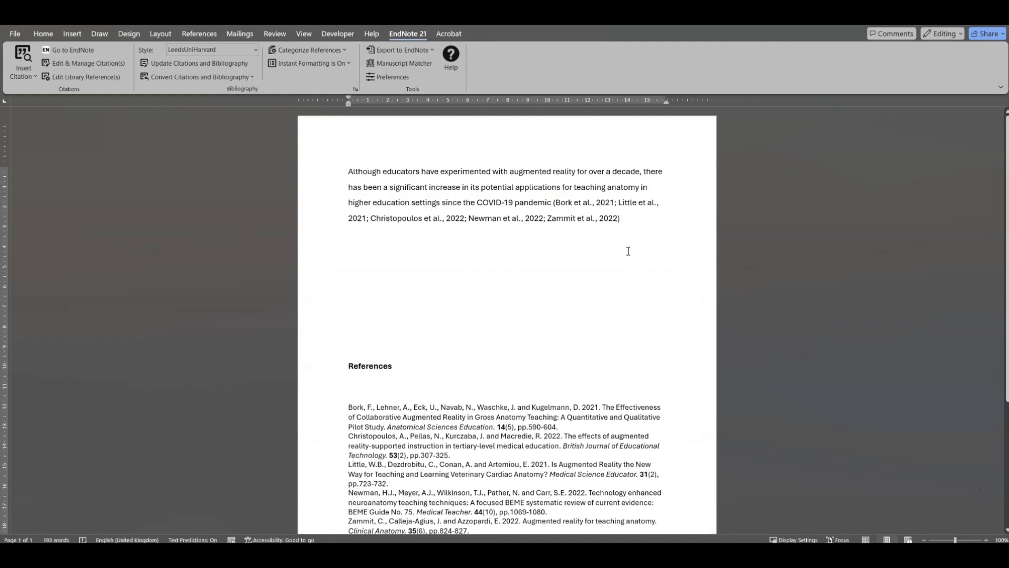
scroll(647, 266, "down", 1)
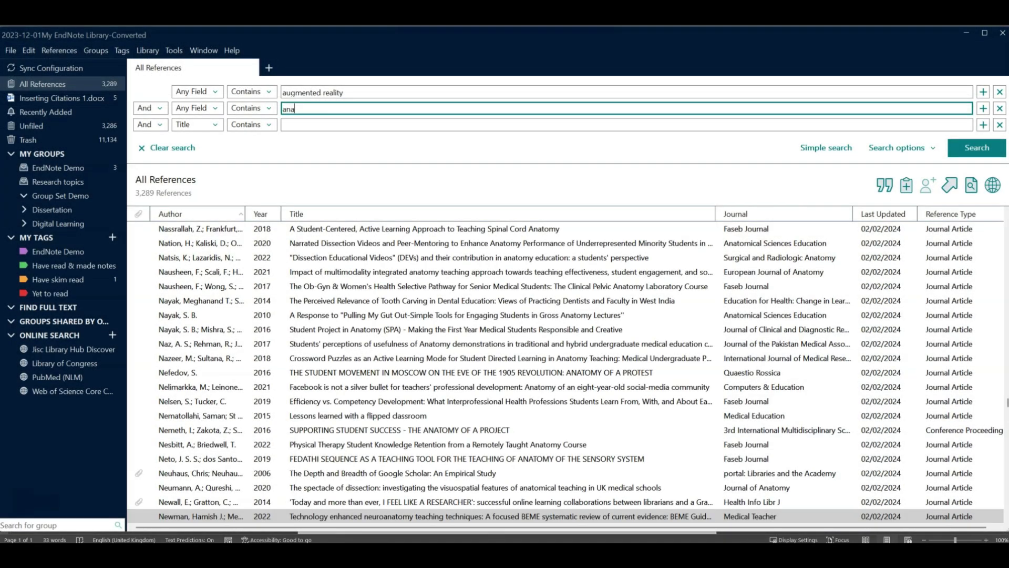
Find references containing "augmented reality" and "anatomy" and insert the collaborative, reality-supported, veterinary cardiac, neuroanatomy and "Augmented reality for teaching anatomy" ones as one grouped citation
type("tomy")
left_click(978, 152)
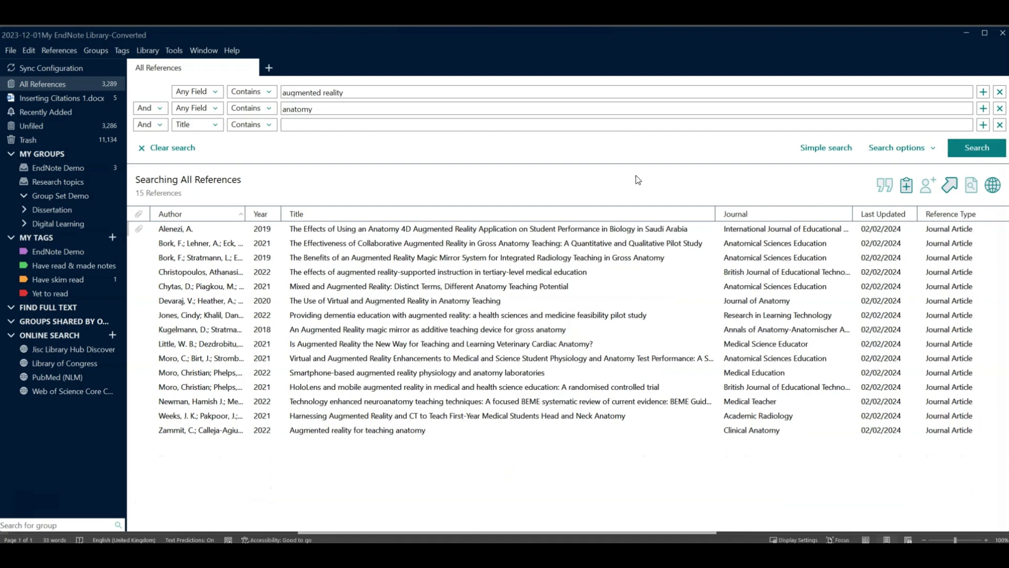
left_click(456, 245)
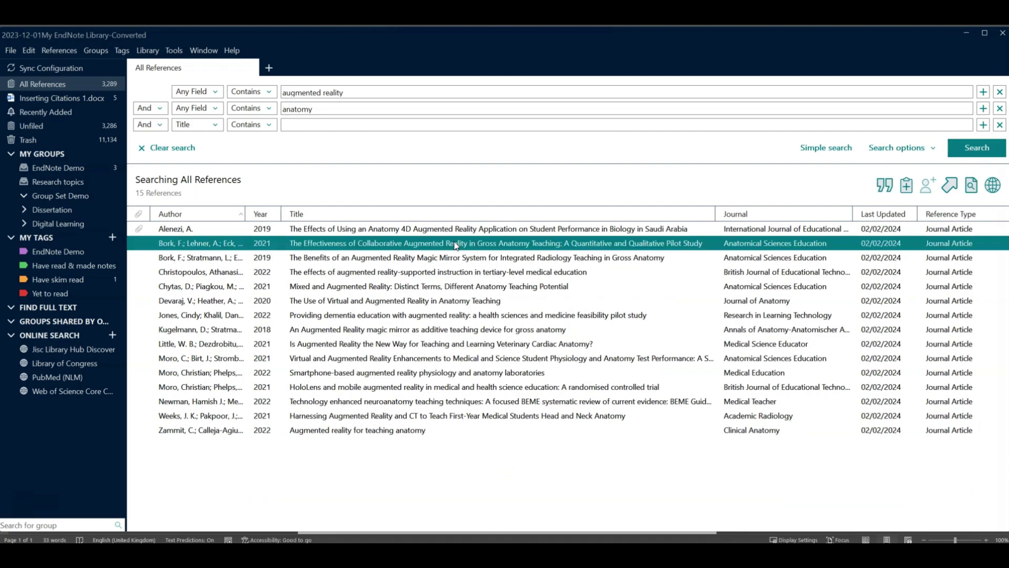
left_click(418, 273, "ctrl")
left_click(374, 346, "ctrl")
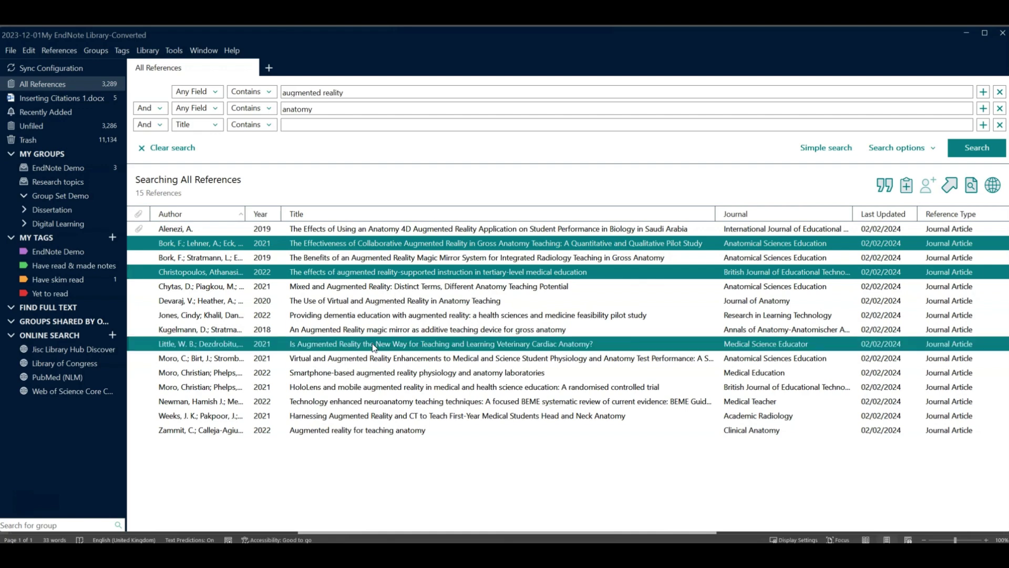
left_click(363, 402, "ctrl")
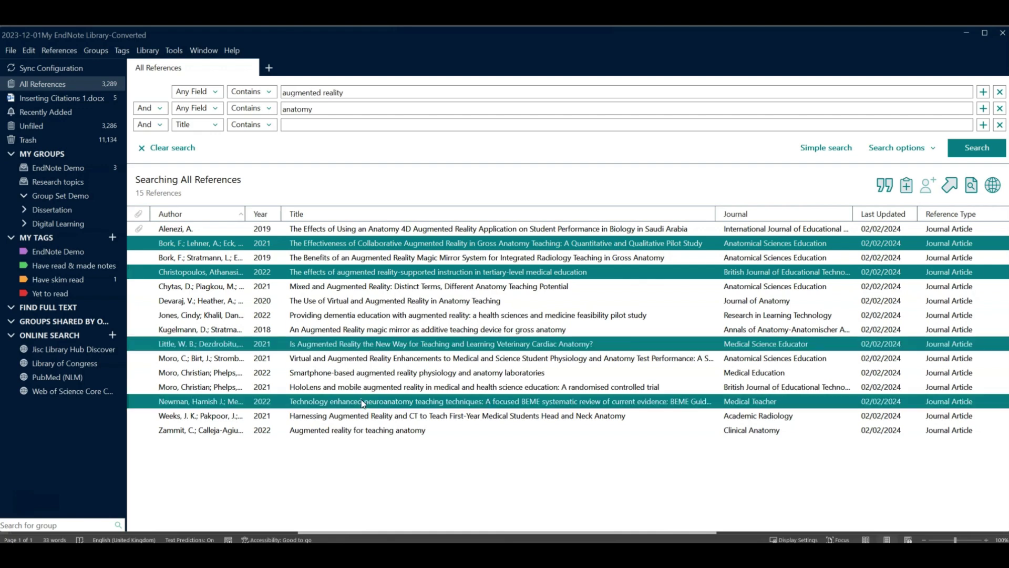
left_click(347, 432, "ctrl")
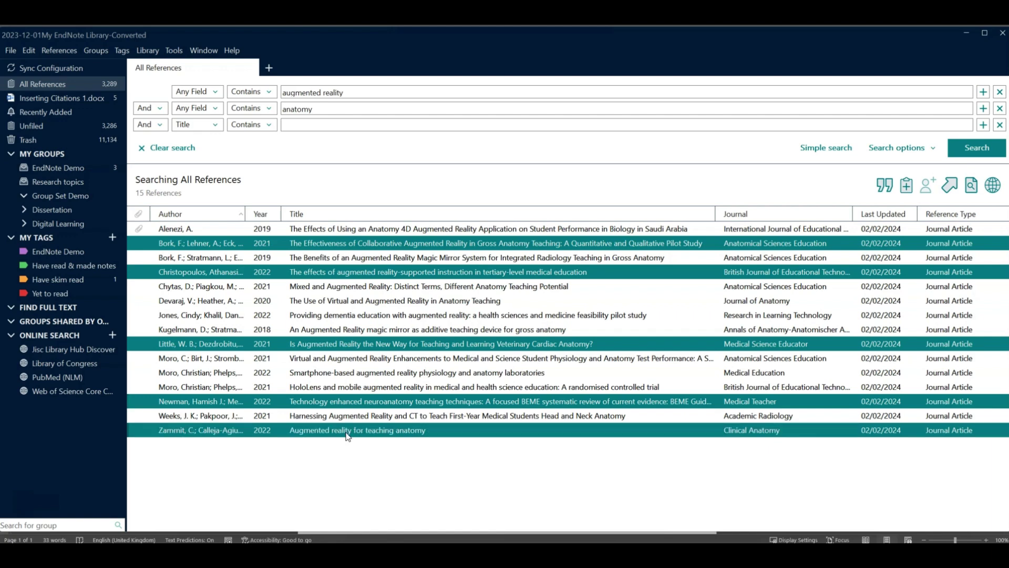
left_click(884, 187)
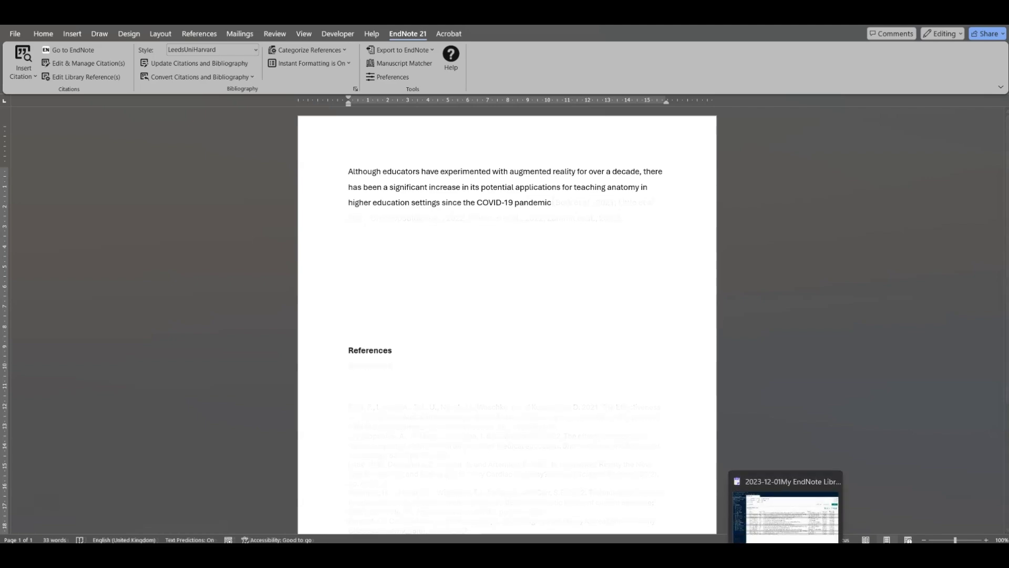
Copy the five selected references in the EndNote library and bring up the paste options after "pandemic" in the Word document
left_click(786, 517)
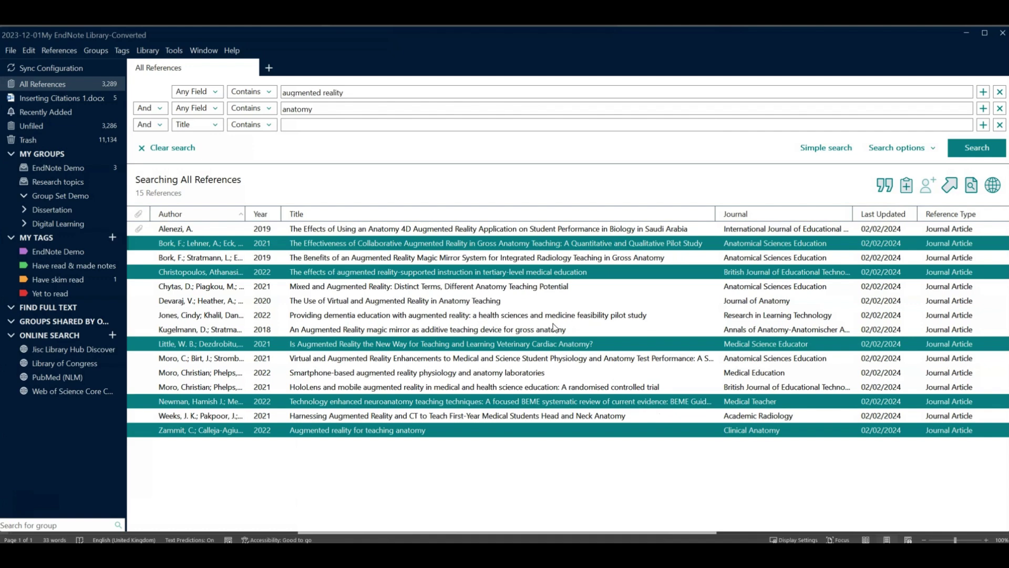
right_click(467, 247)
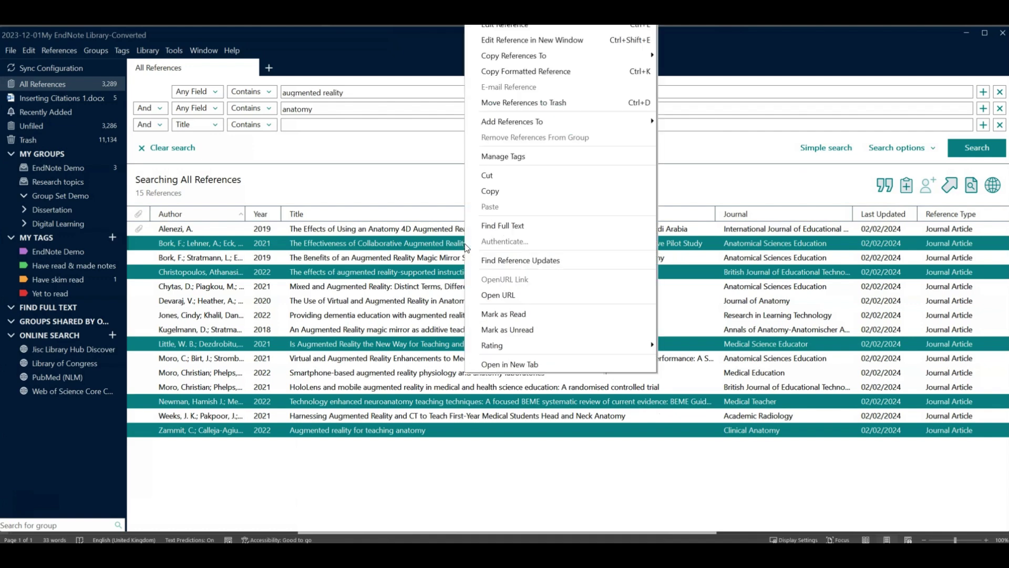
left_click(509, 190)
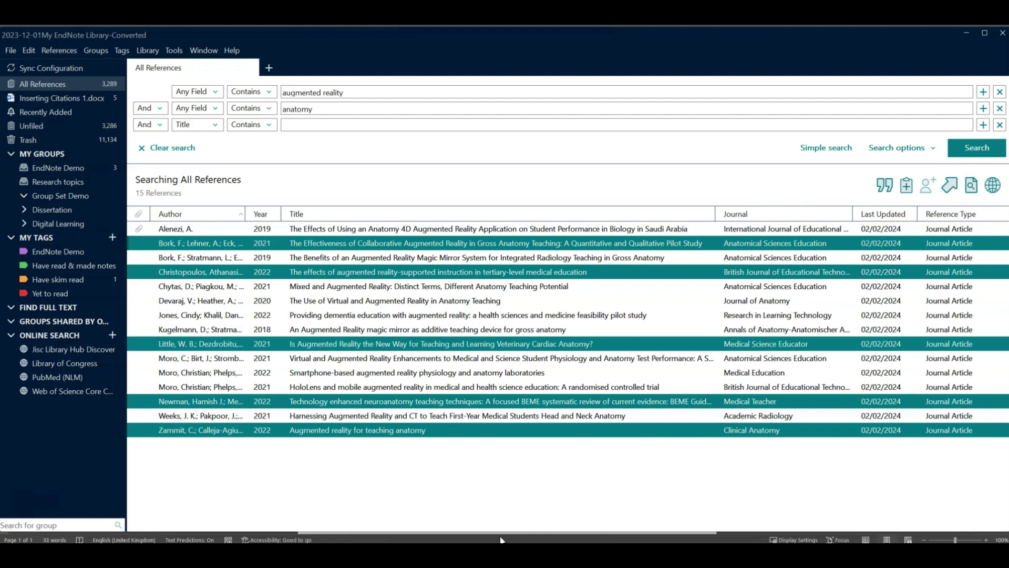
mouse_move(484, 552)
left_click(484, 499)
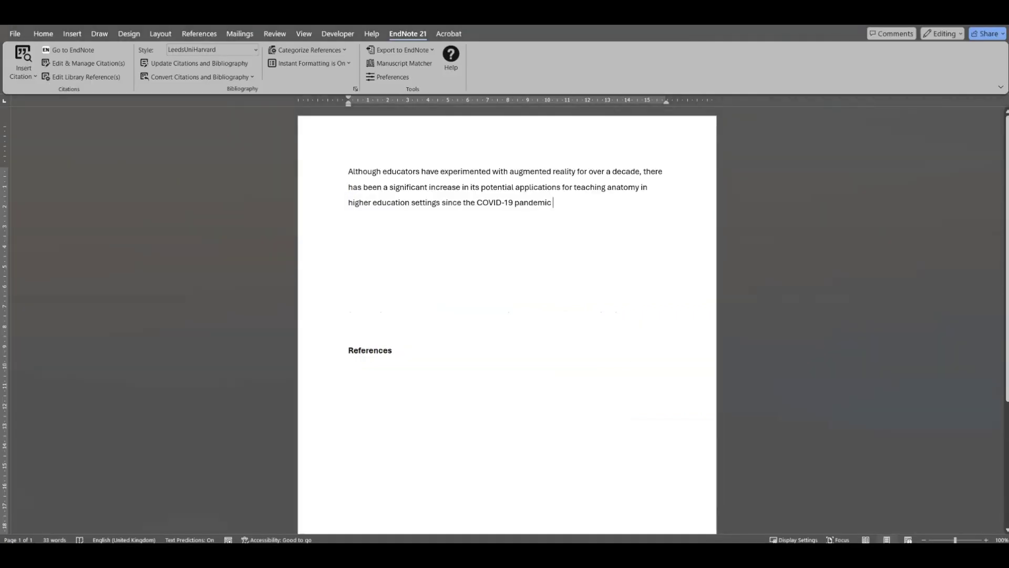
left_click(557, 201)
right_click(557, 201)
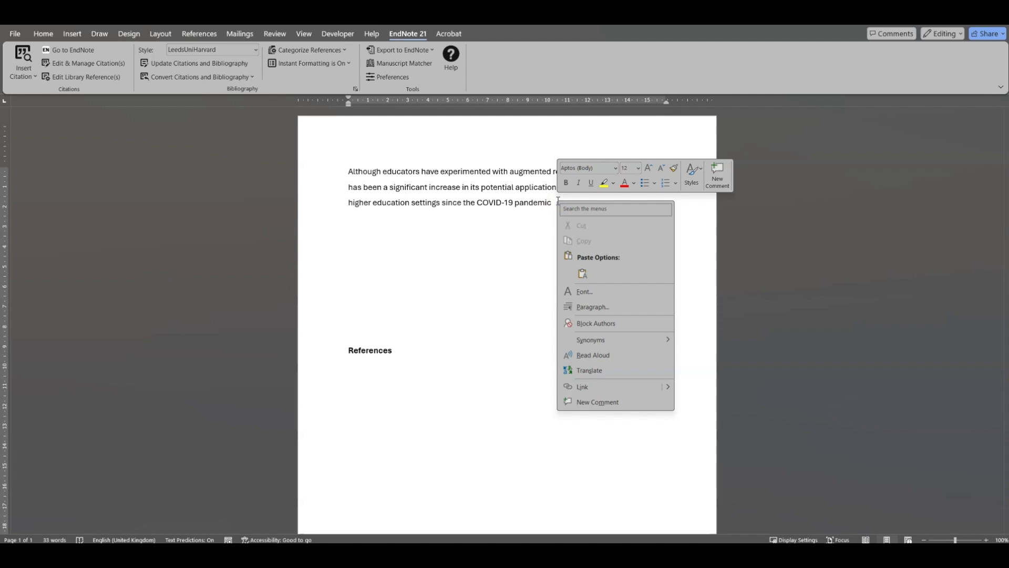
Insert the five references selected in EndNote as one grouped citation after "pandemic" at the end of the paragraph
left_click(555, 201)
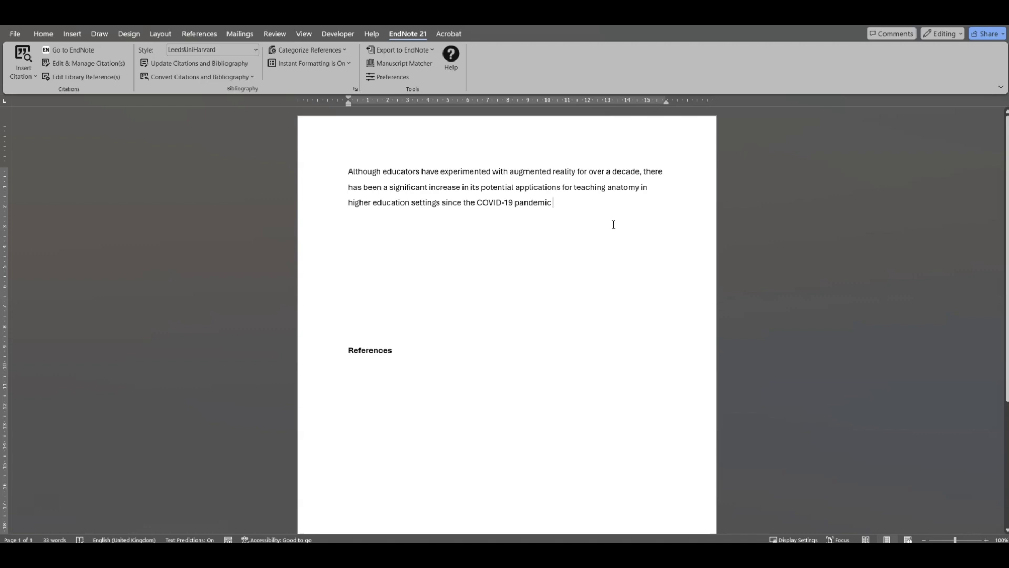
key("alt+2")
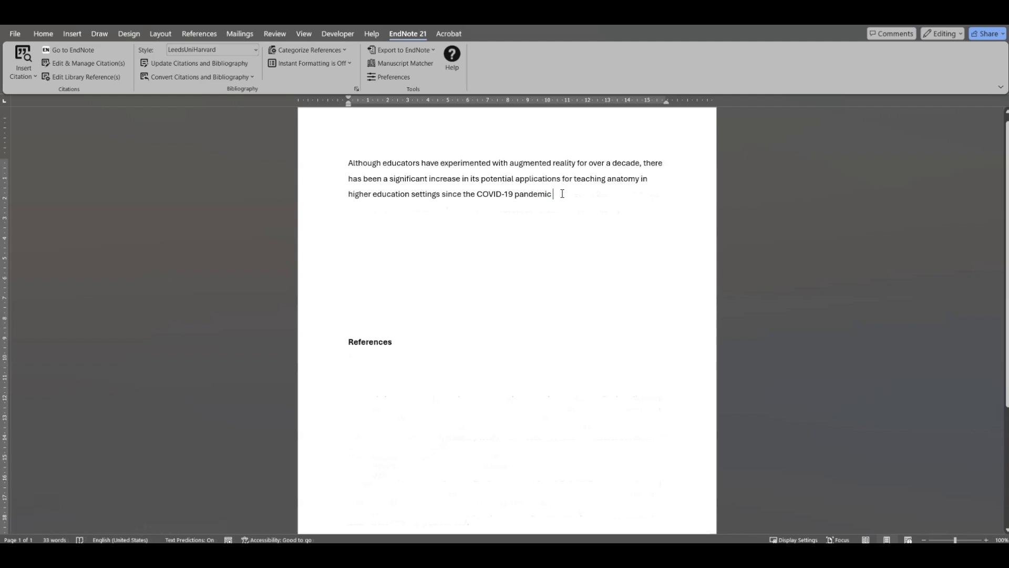
key("alt+2")
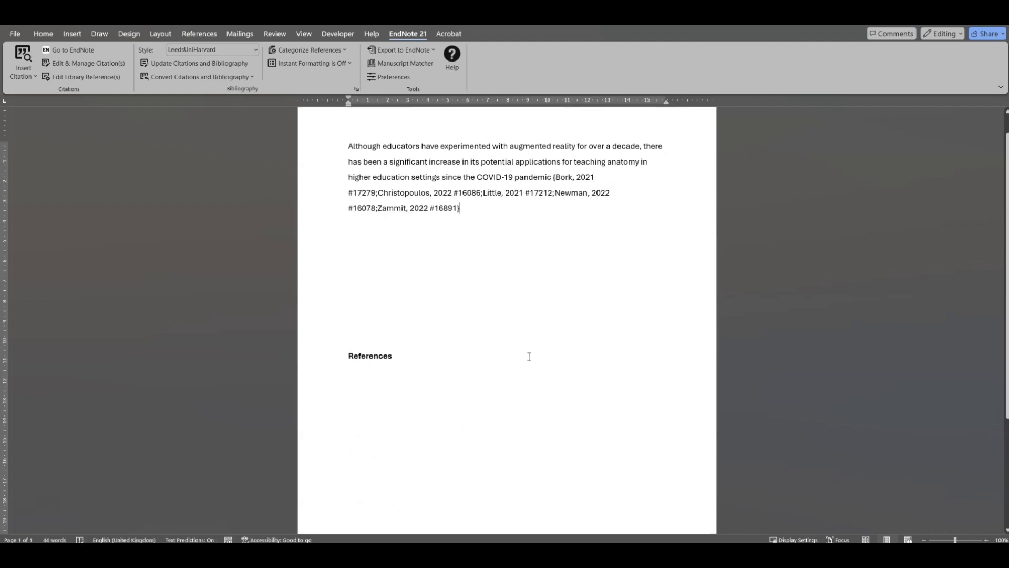
Turn on EndNote's Instant Formatting for the document so the temporary grouped citation is formatted
scroll(455, 386, "down", 2)
scroll(451, 388, "up", 2)
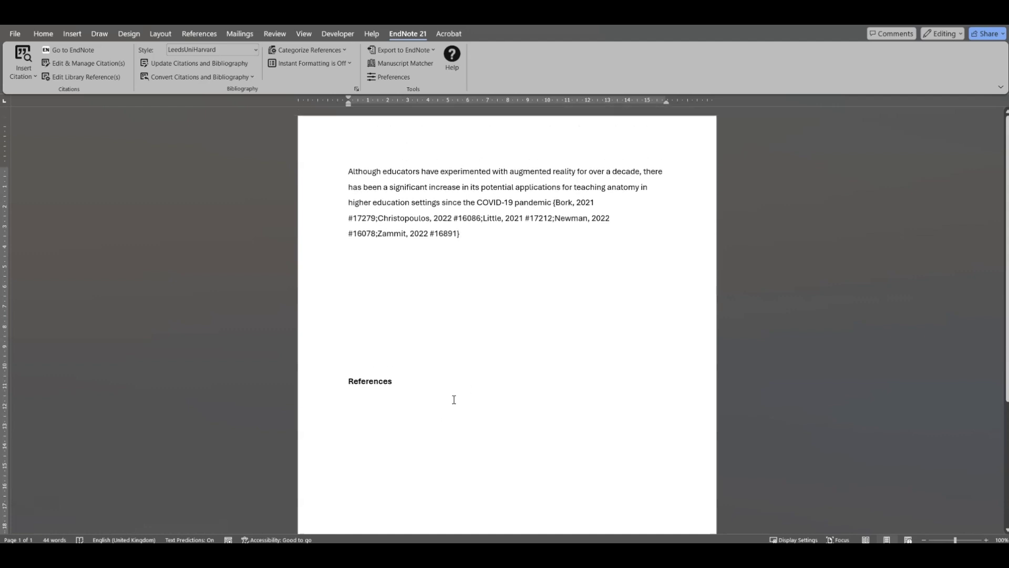
left_click(350, 64)
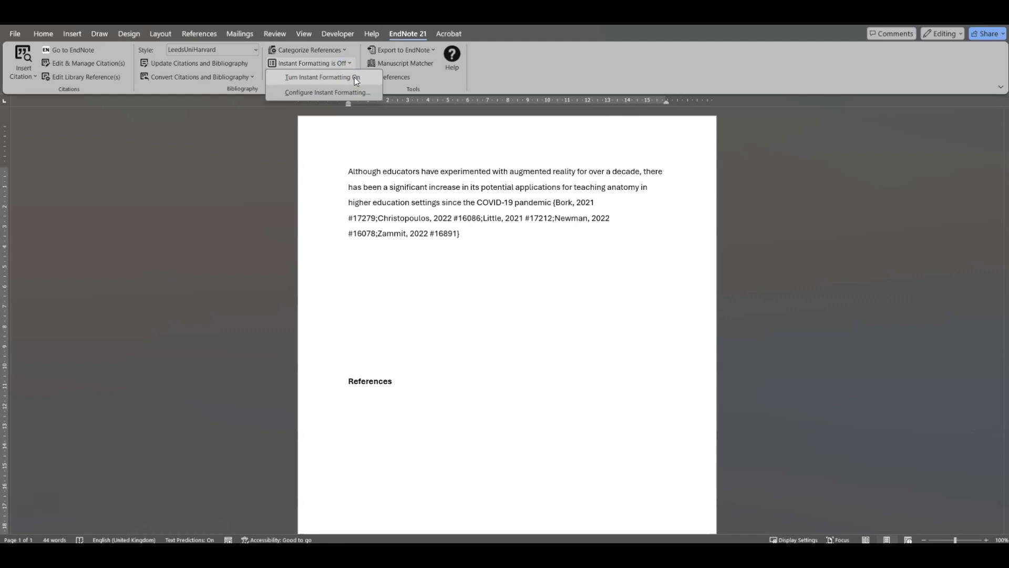
left_click(357, 78)
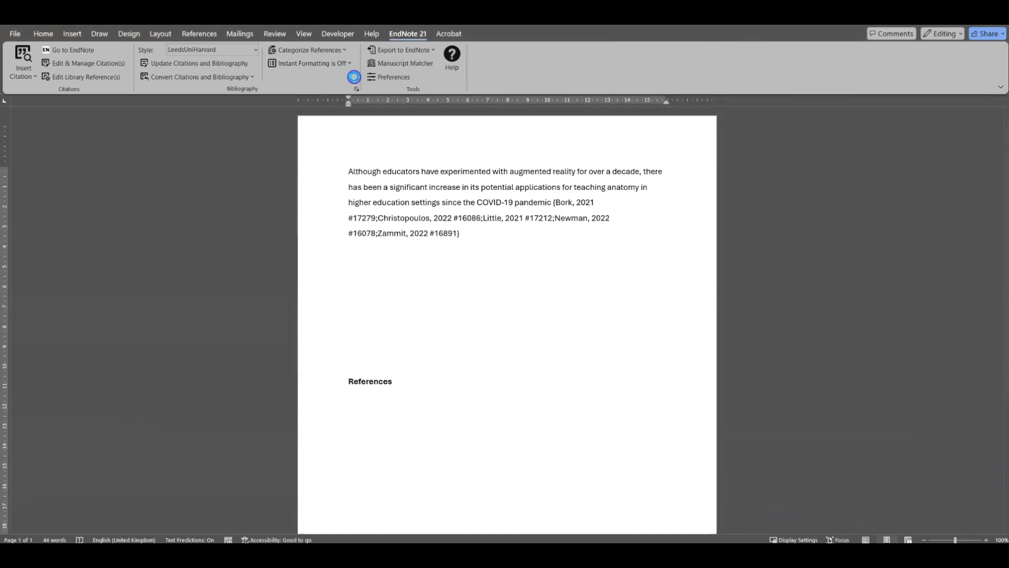